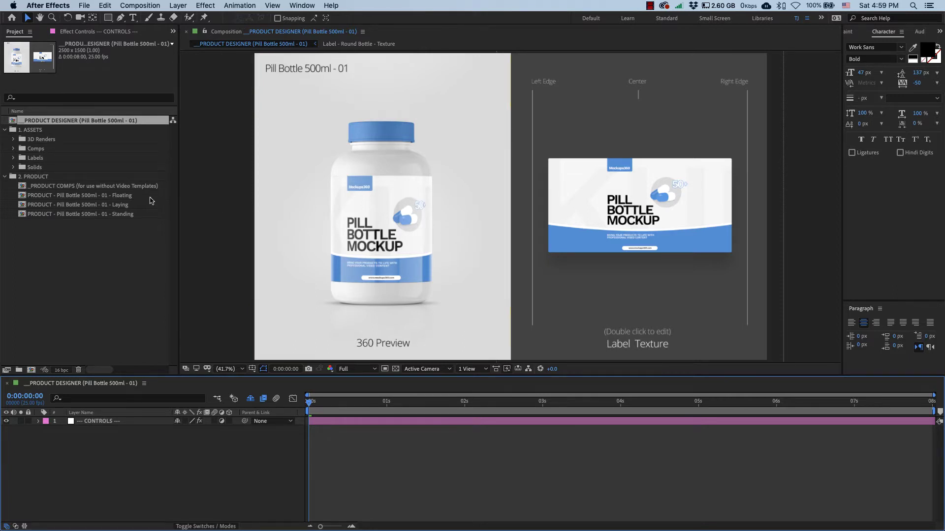
Select the _PRODUCT COMPS (for use without Video Templates) composition under 2. PRODUCT.
click(127, 187)
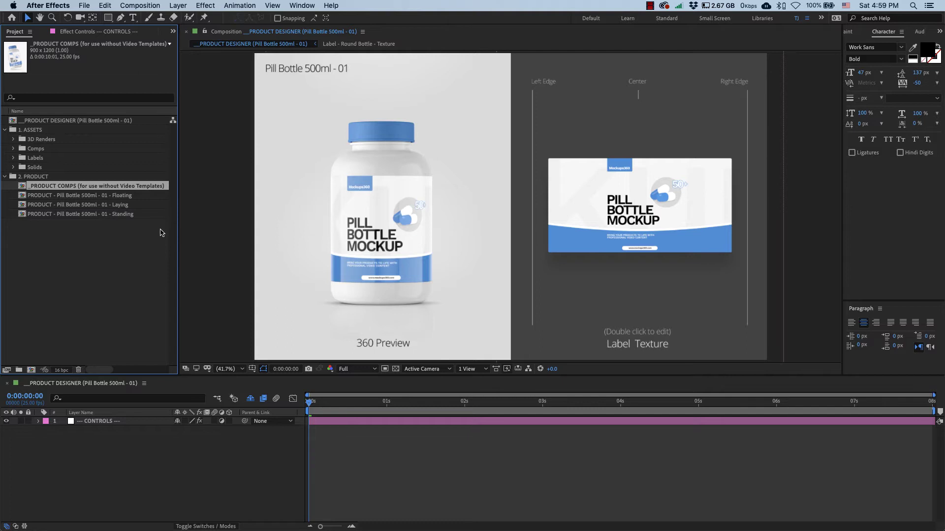
Open _PRODUCT COMPS and hide the Floating bottle and its shadow layers.
double_click(128, 188)
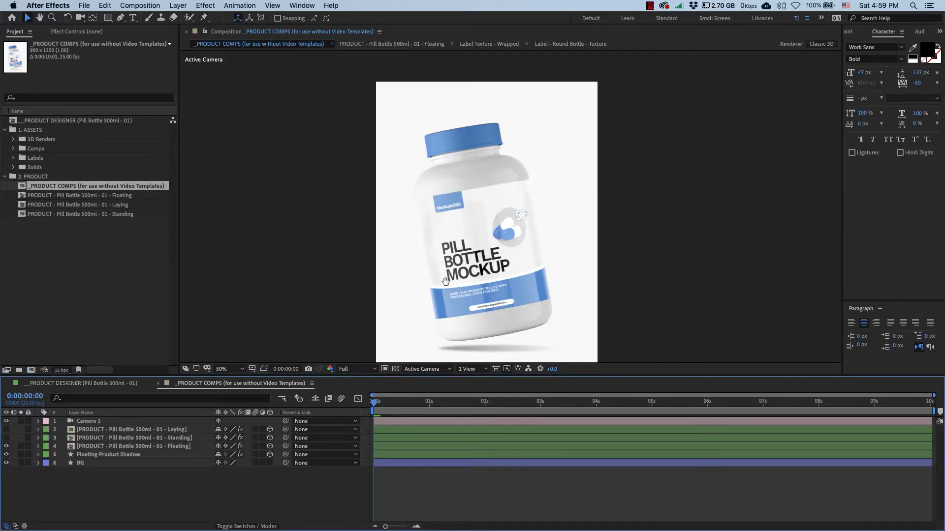
click(82, 430)
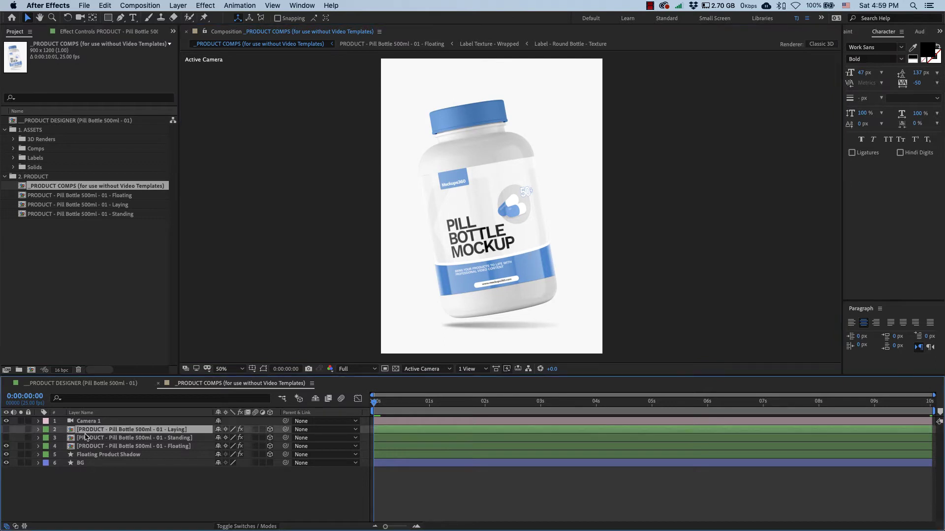
click(83, 437)
click(84, 446)
drag(6, 454, 7, 441)
Show the Laying and Standing variants in turn, leaving only the Floating bottle visible.
click(6, 430)
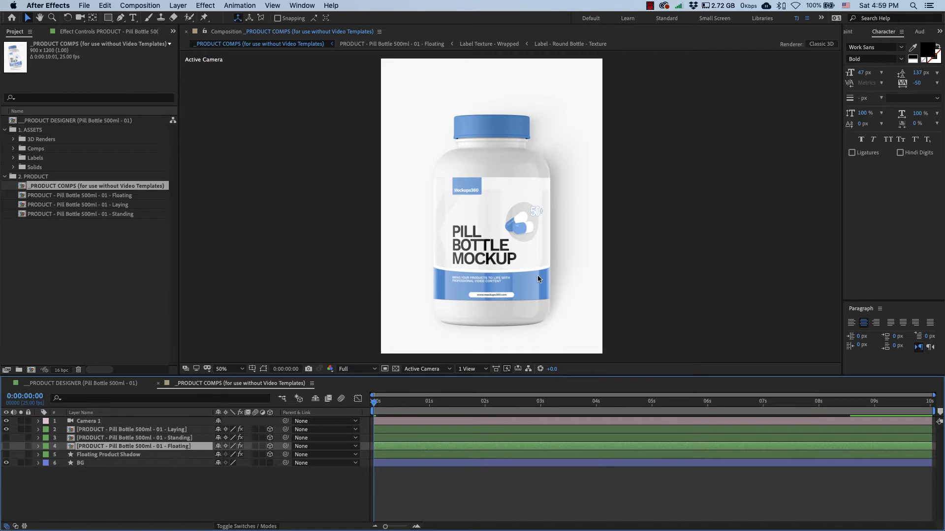
click(6, 430)
click(6, 438)
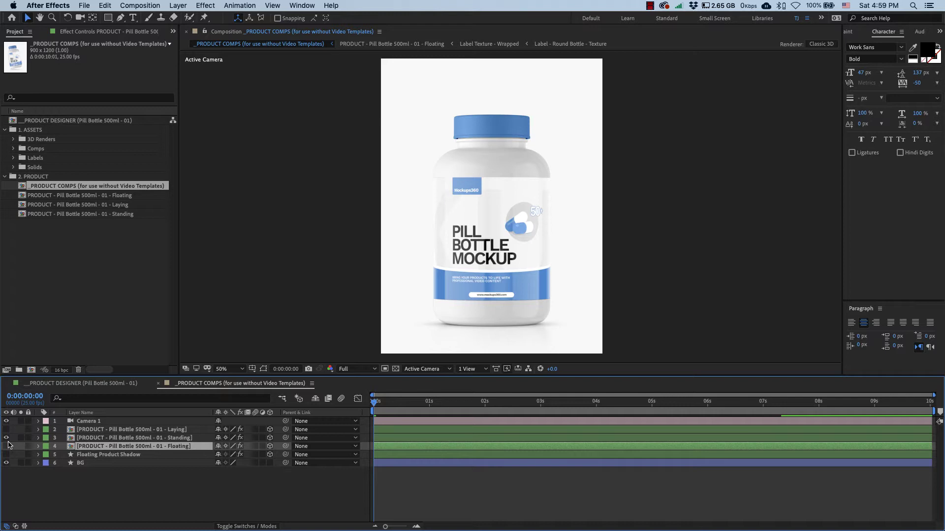
click(6, 438)
click(6, 447)
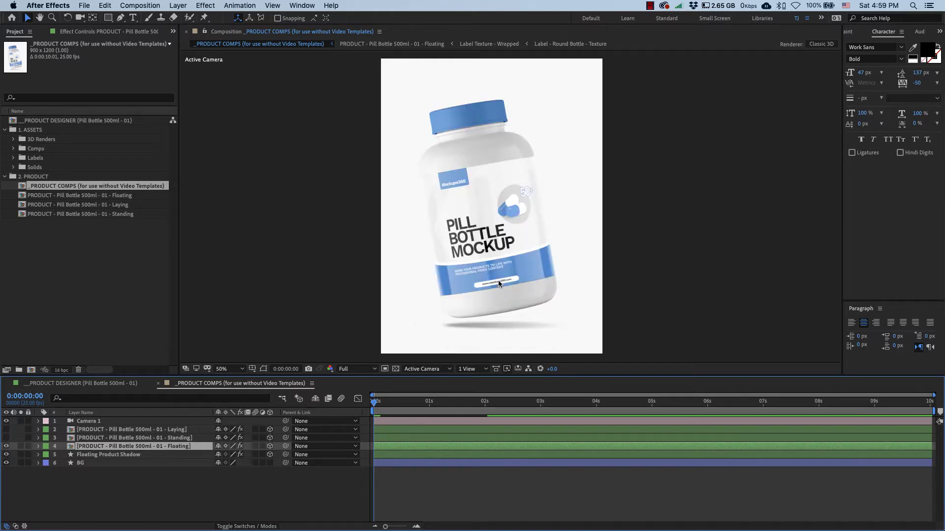
drag(514, 306, 515, 300)
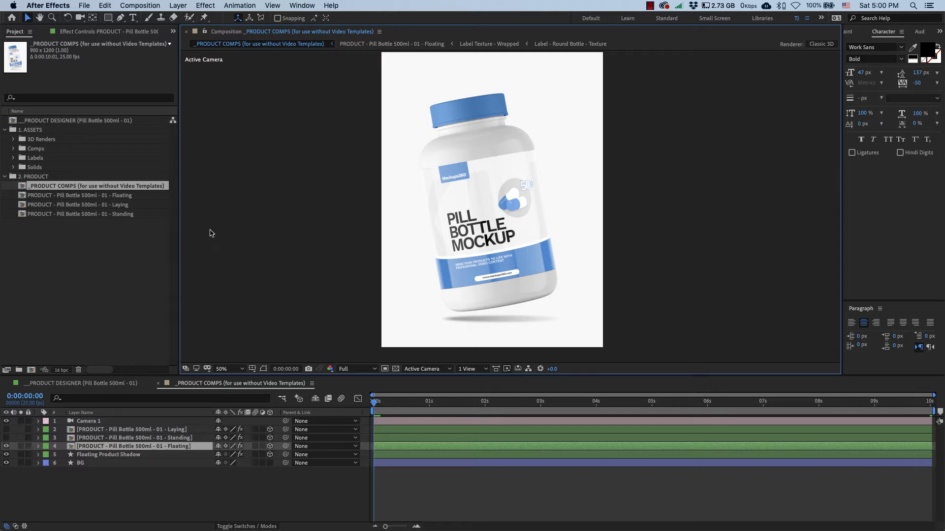
Create a new 1920×1080 composition named Example.
click(75, 236)
right_click(78, 245)
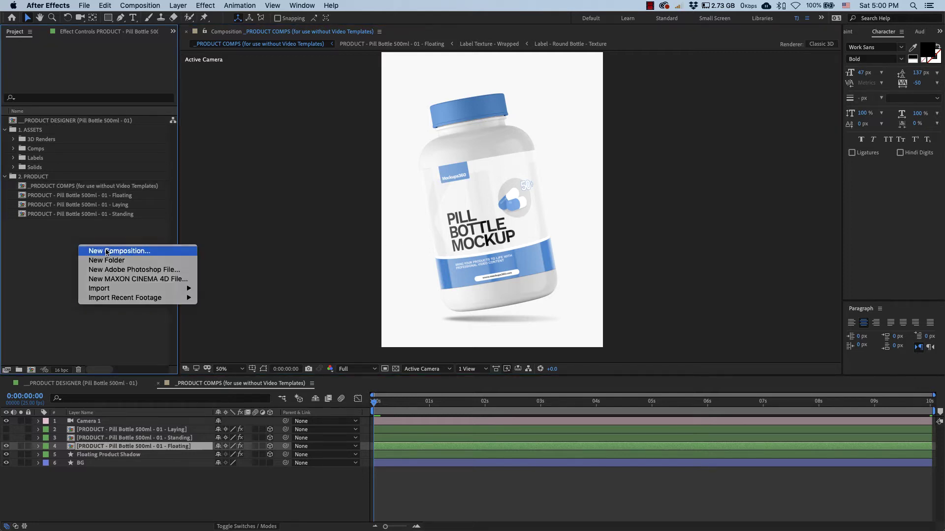
click(107, 252)
drag(142, 143, 190, 146)
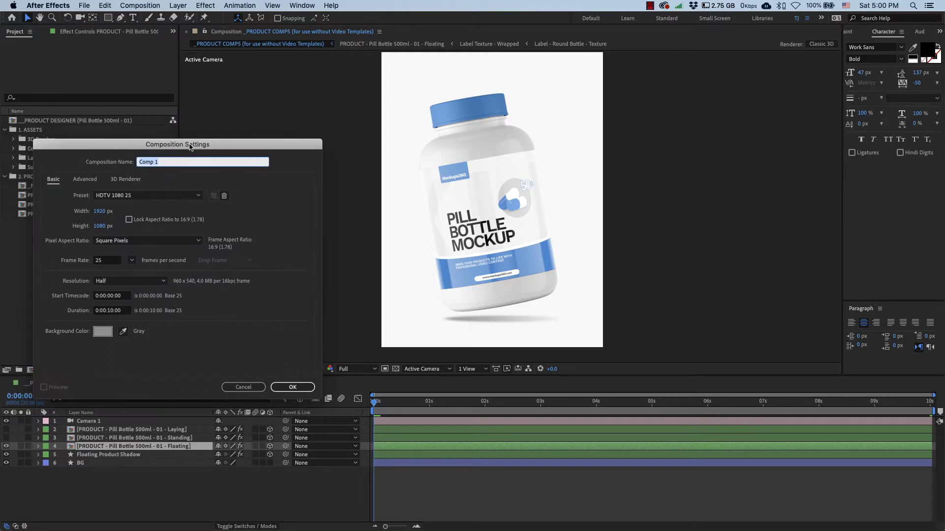
text(Example)
click(278, 387)
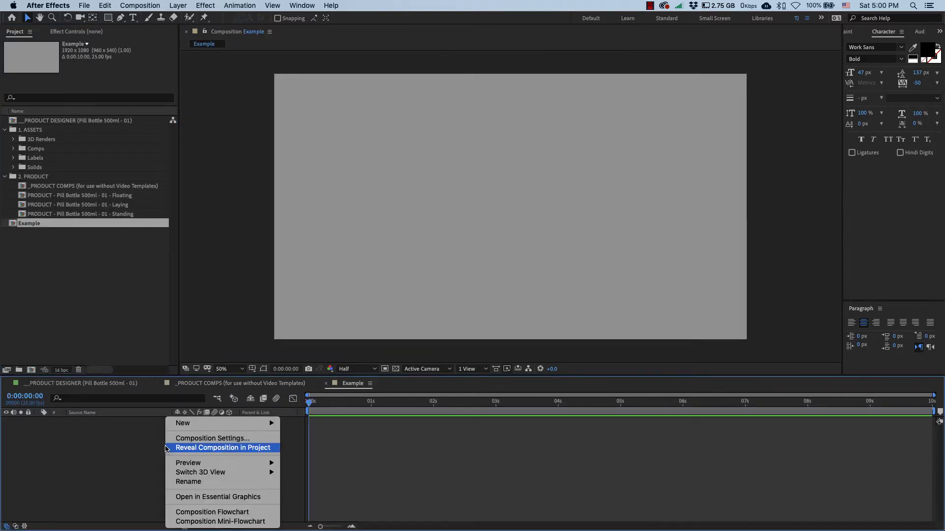
Add a white solid layer named BG to Example.
right_click(166, 447)
mouse_move(200, 428)
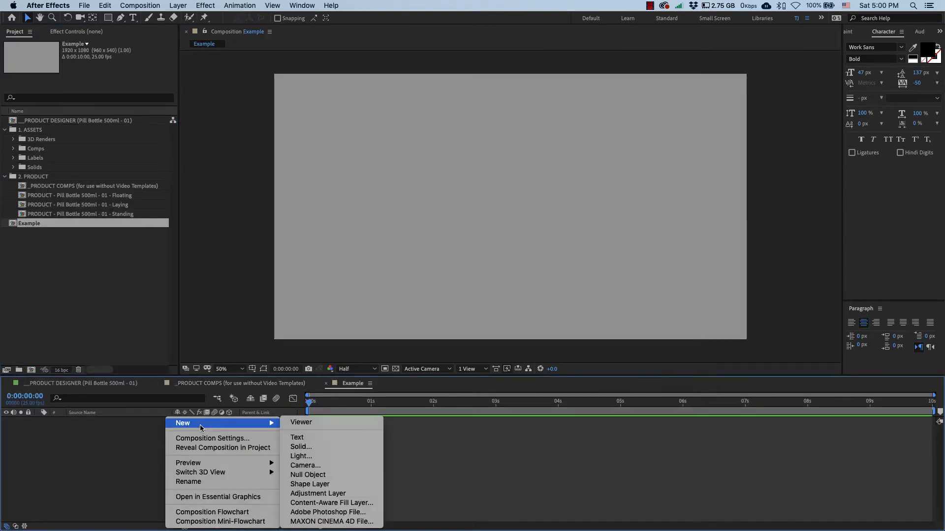
click(299, 447)
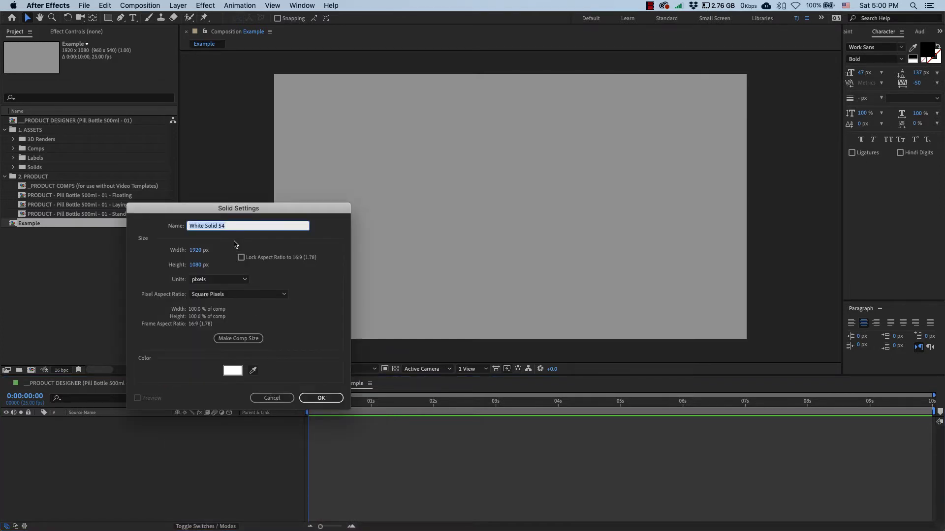
text(BG)
click(323, 399)
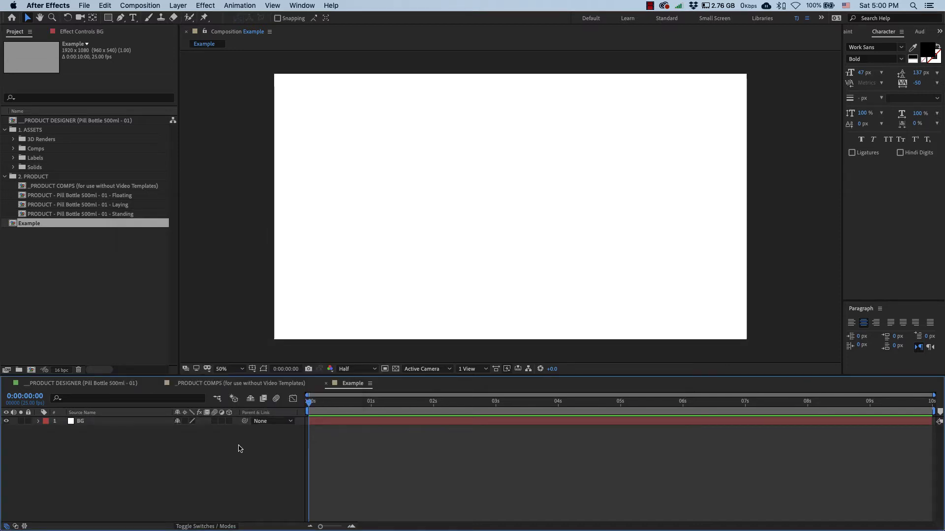
Copy the Floating and Floating Product Shadow layers into the Example composition.
click(246, 385)
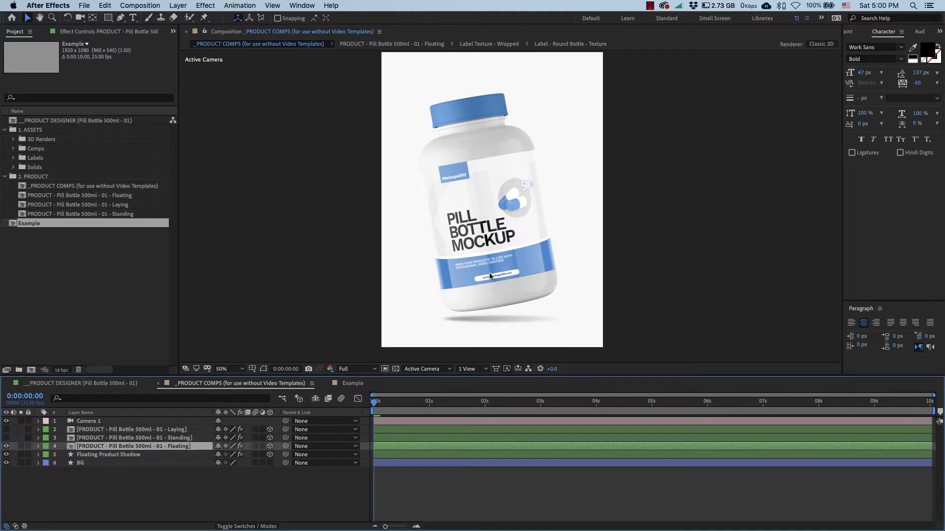
shift+click(137, 455)
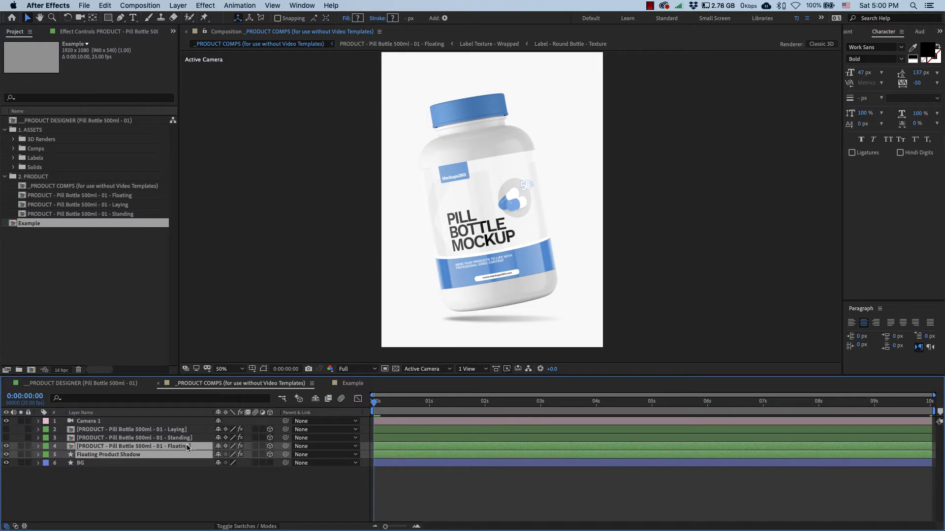
click(354, 383)
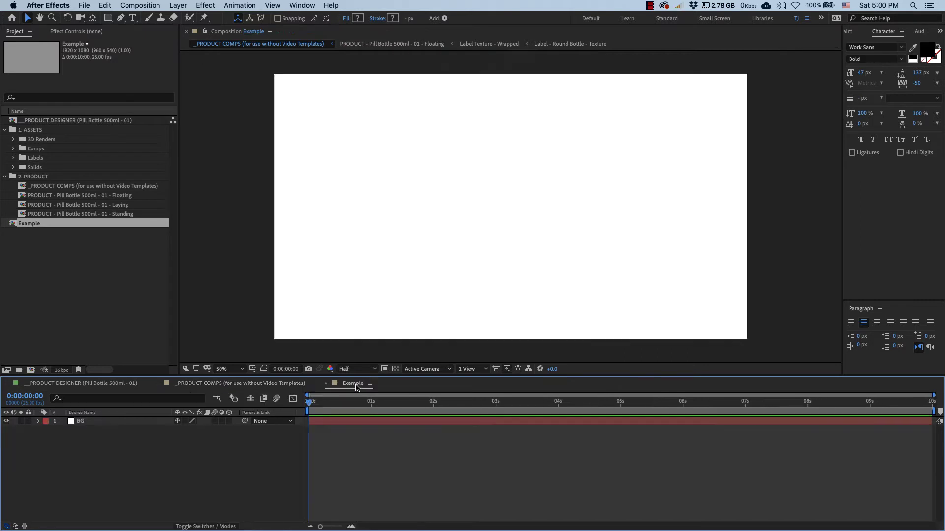
key(super+v)
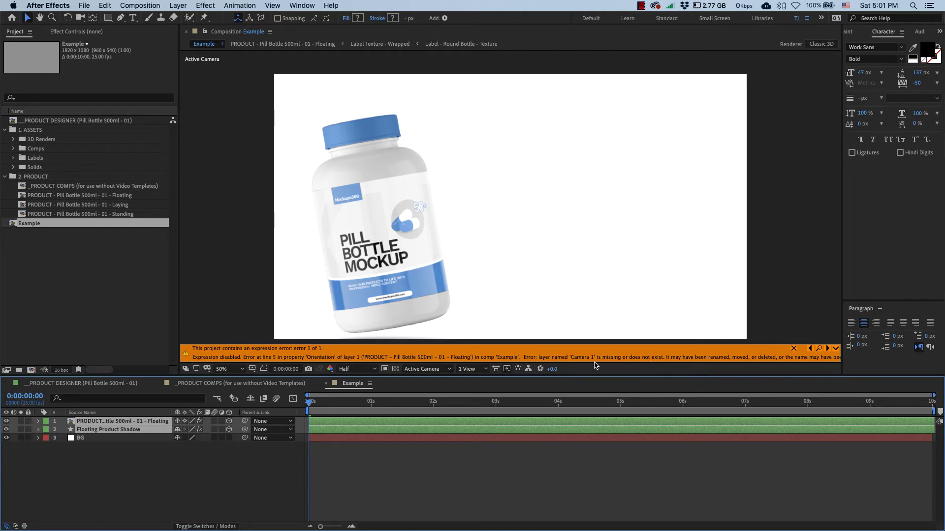
Add Camera 1 to Example so the expression error clears.
right_click(122, 460)
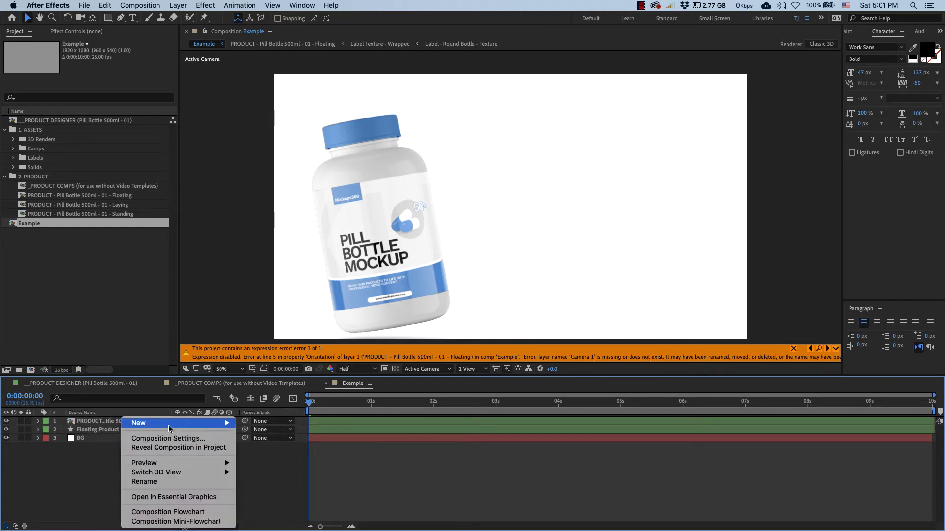
mouse_move(170, 424)
click(262, 466)
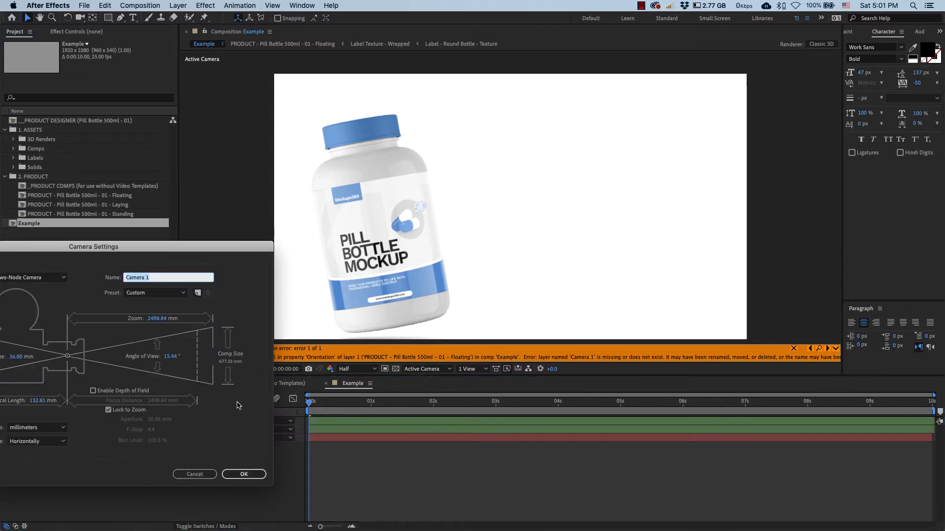
click(244, 478)
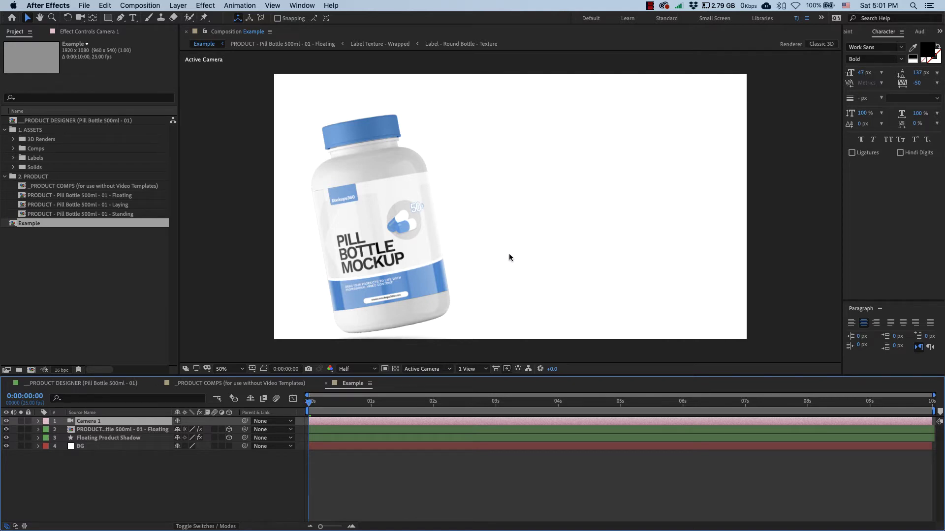
Centre the floating bottle in the frame and set its Scale to 60%.
click(139, 430)
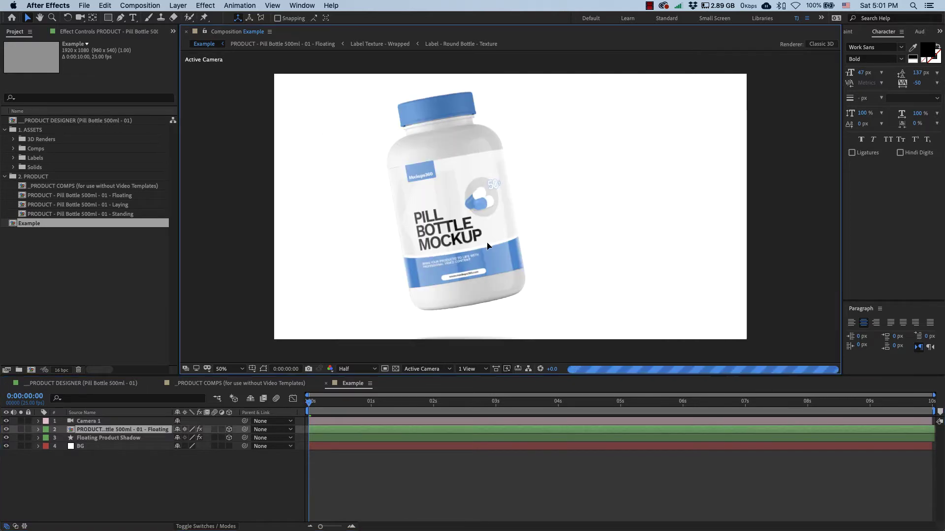
drag(517, 251, 534, 245)
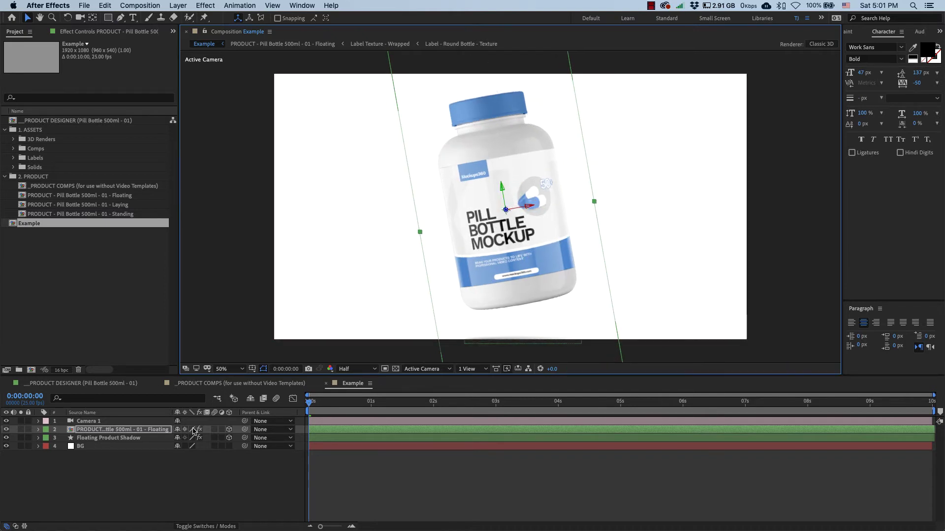
key(s)
click(216, 438)
text(60)
key(Return)
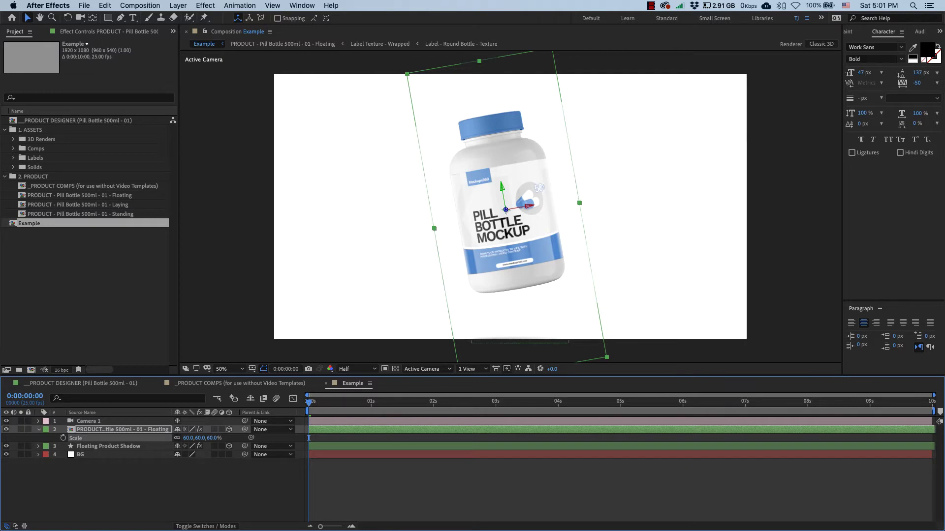
Nudge the Floating Product Shadow layer up so it sits beneath the bottle.
click(84, 447)
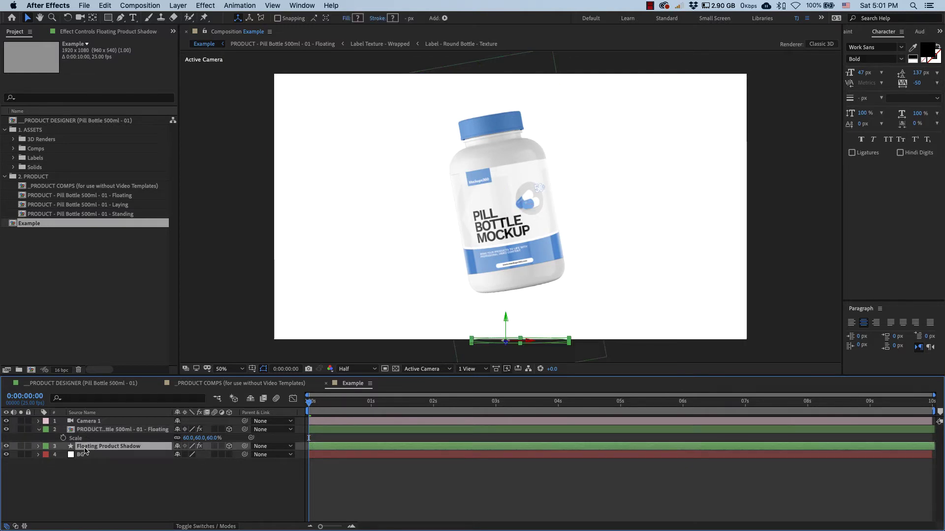
key(shift+Up)
key(shift+Up)
key(shift+Up)
key(shift+Up)
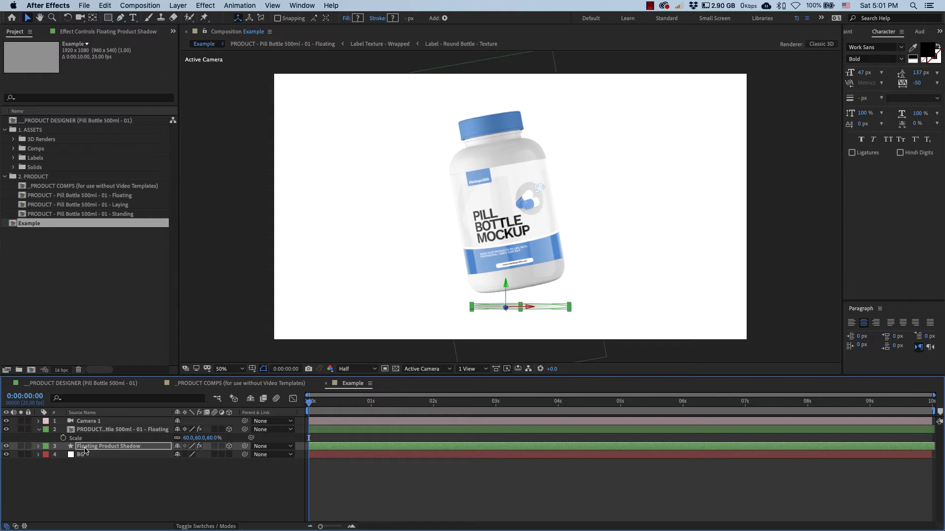
key(super+shift+a)
click(106, 431)
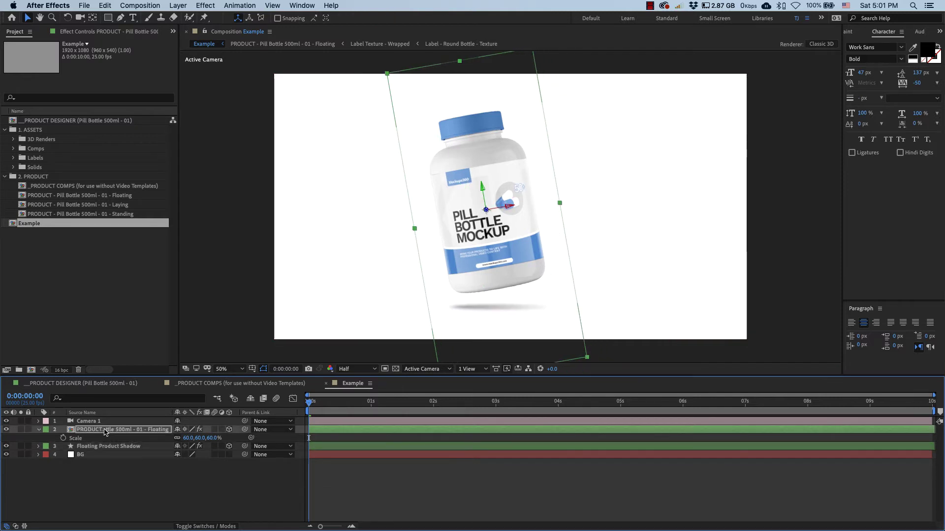
key(Return)
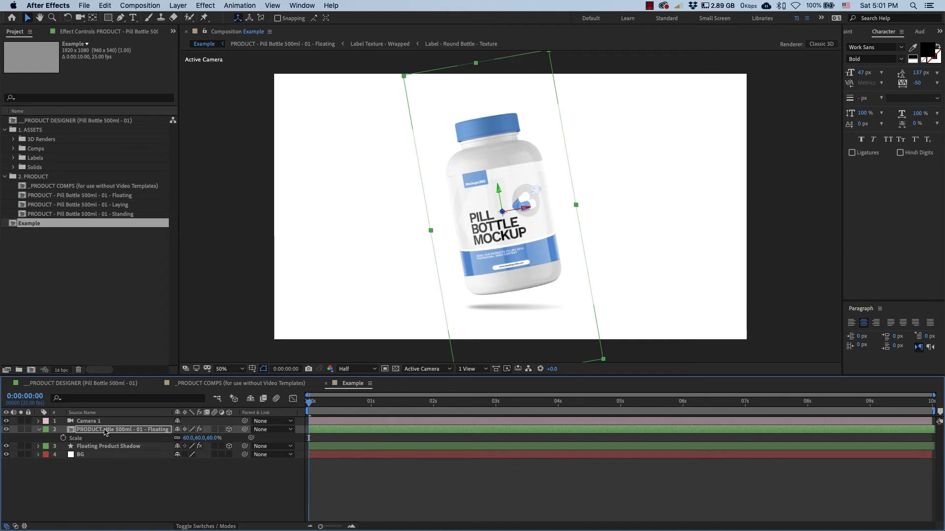
click(792, 227)
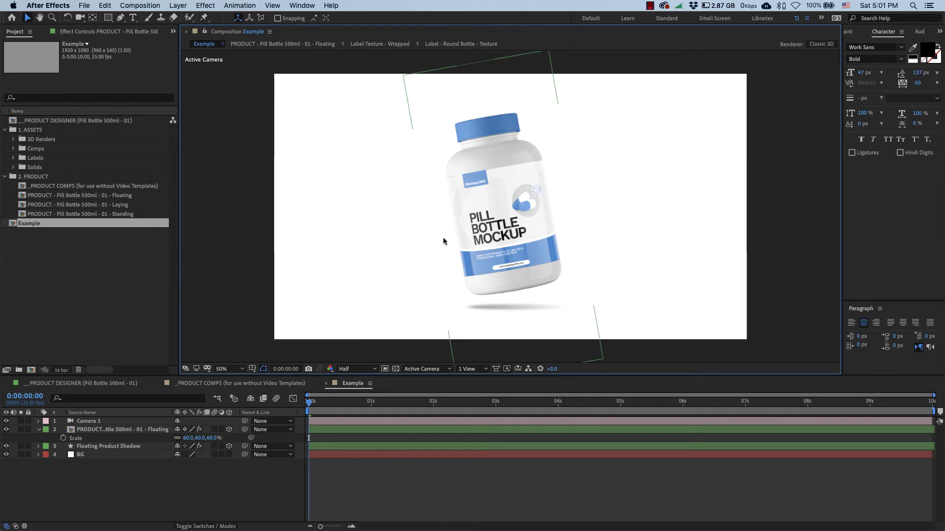
Keyframe the bottle's Position at centre at 2s and off-frame right (X 1658.5) at 0s.
click(482, 244)
click(445, 402)
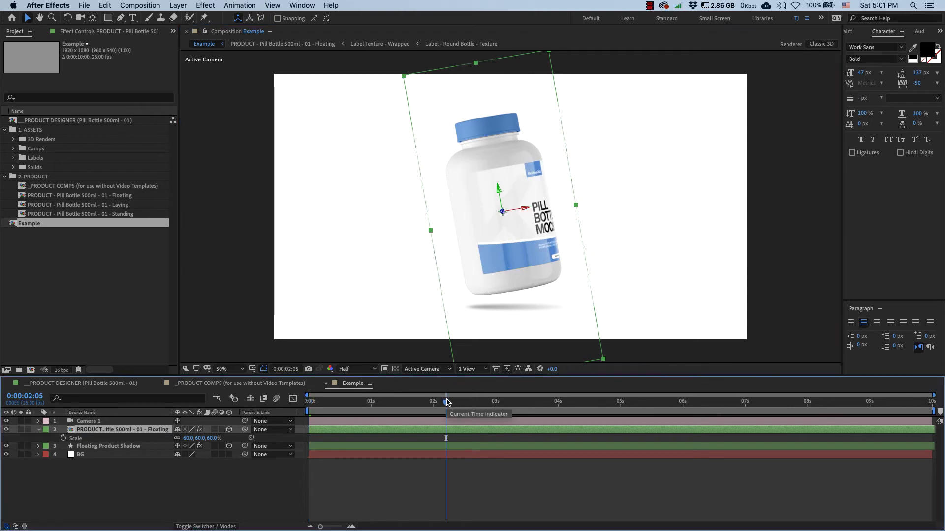
click(432, 403)
key(p)
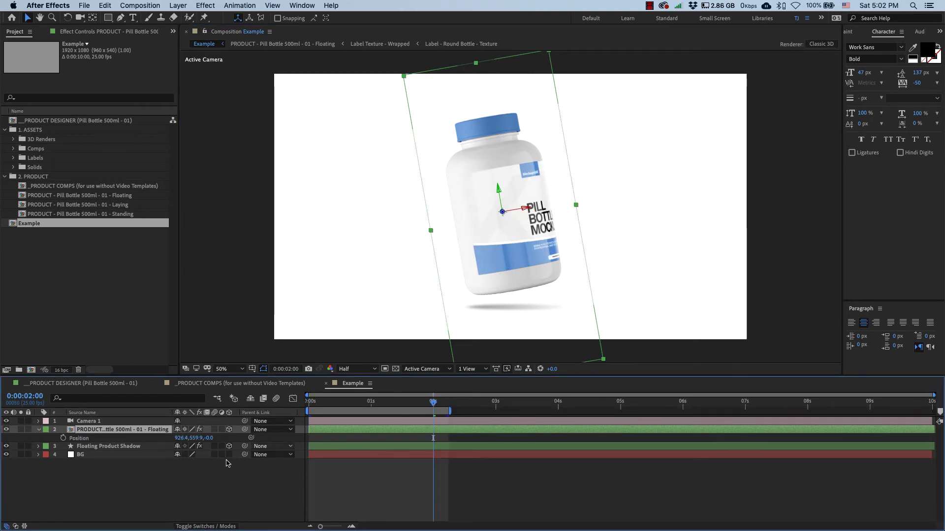
click(63, 438)
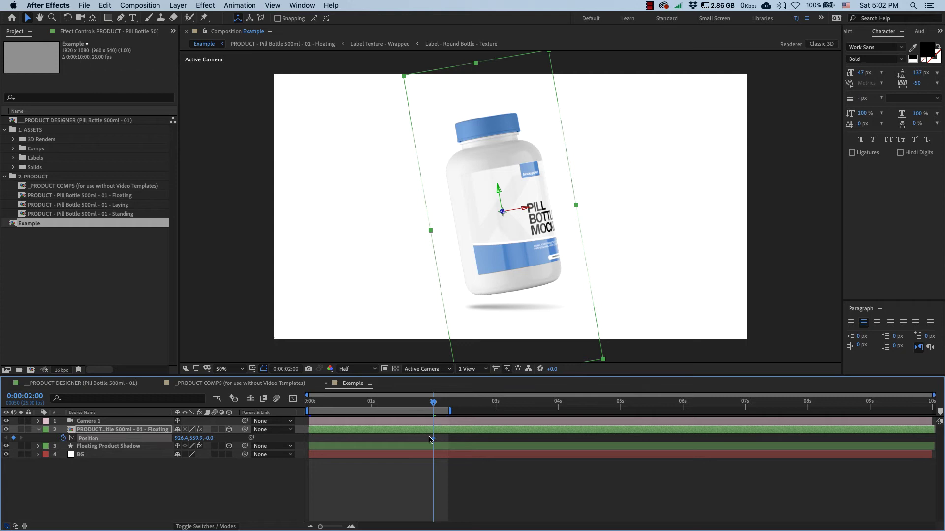
drag(426, 408, 266, 401)
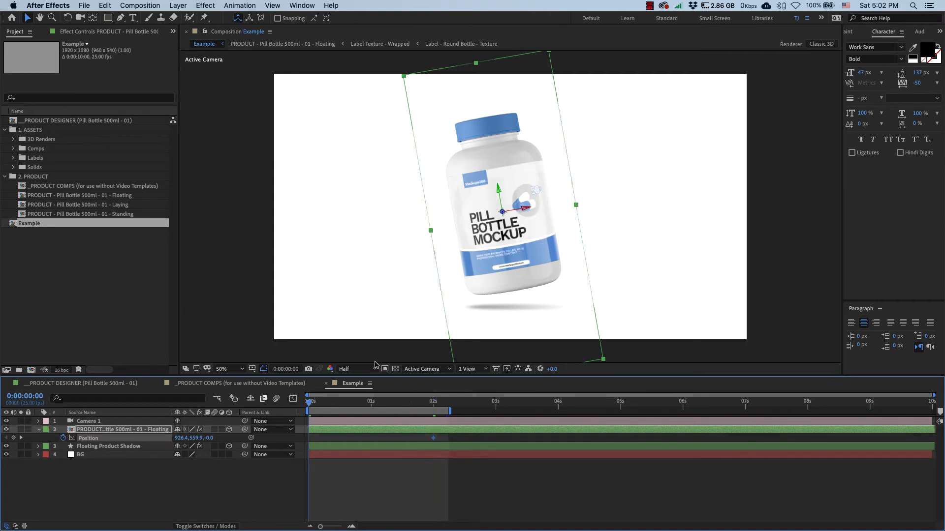
drag(526, 208, 846, 238)
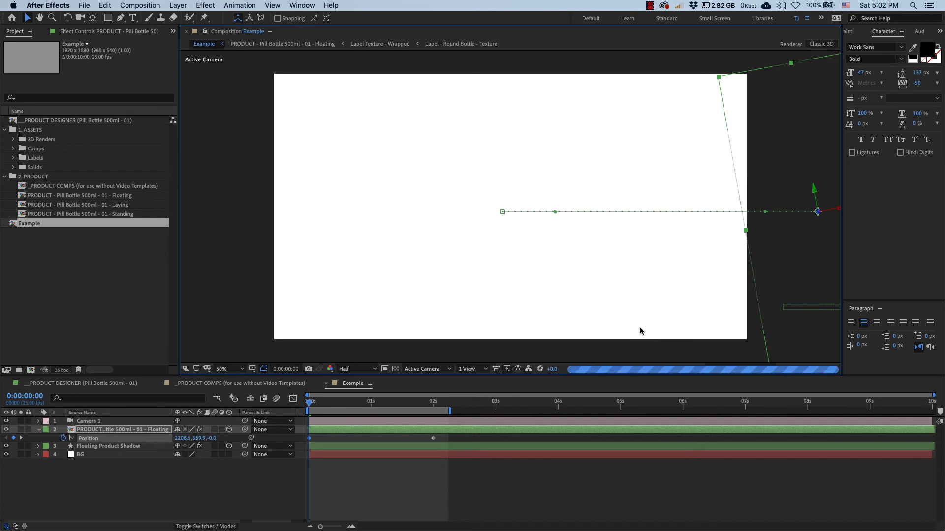
drag(352, 402, 431, 408)
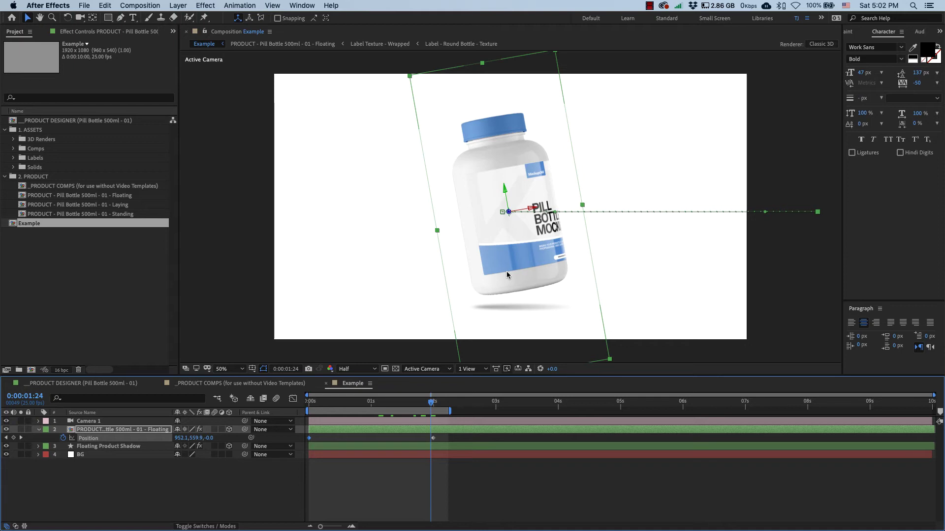
Set a Product Rotation Angle keyframe of 0x+359.7° at 2 seconds.
click(525, 243)
click(144, 430)
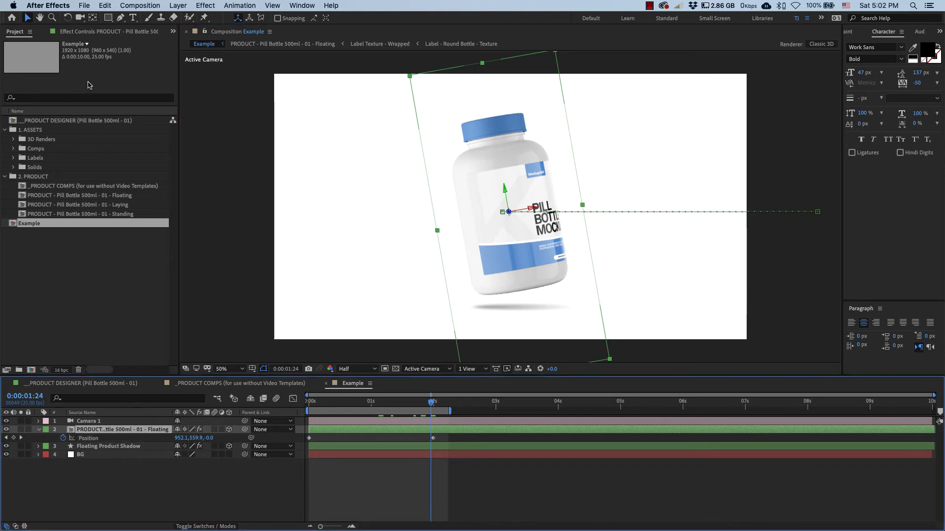
click(86, 32)
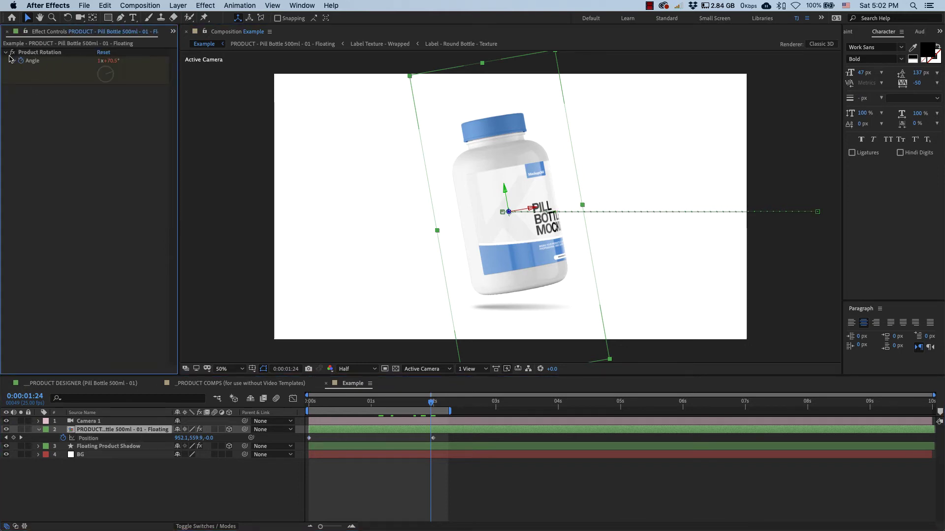
click(14, 60)
click(28, 68)
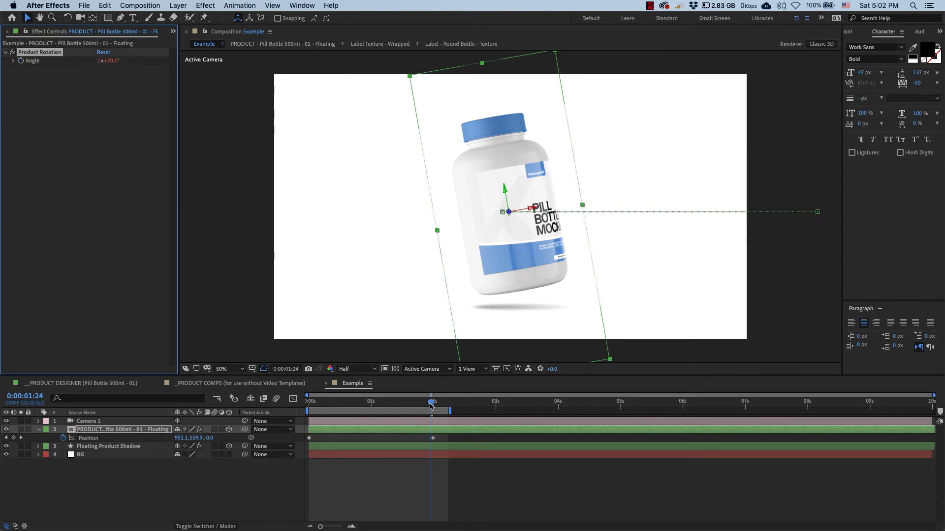
drag(431, 405, 433, 404)
click(99, 61)
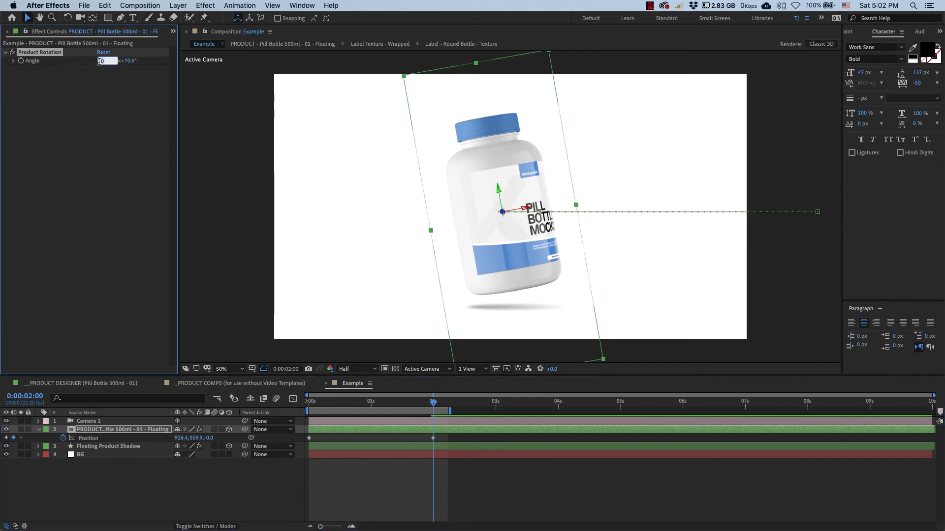
key(Return)
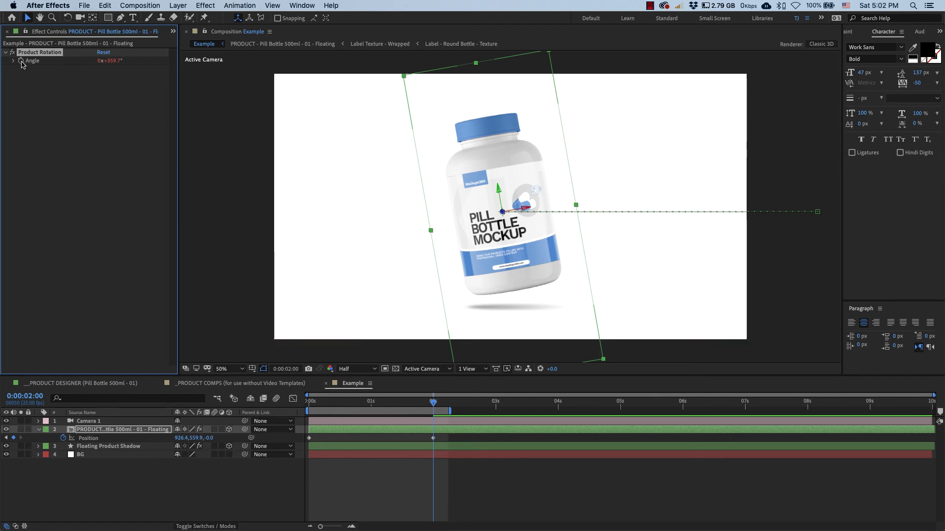
Add an earlier, larger Angle keyframe and drag it to the start so the bottle spins in.
key(u)
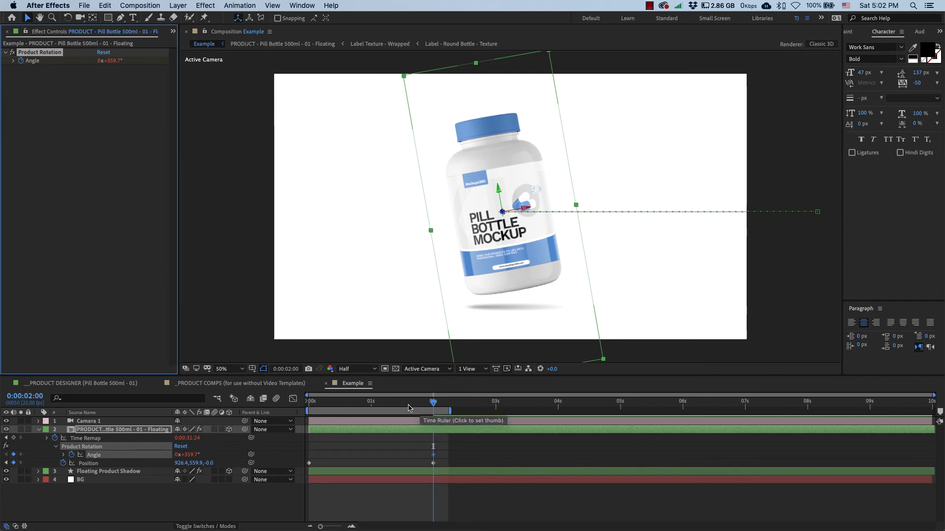
click(366, 401)
click(306, 407)
drag(306, 406, 378, 413)
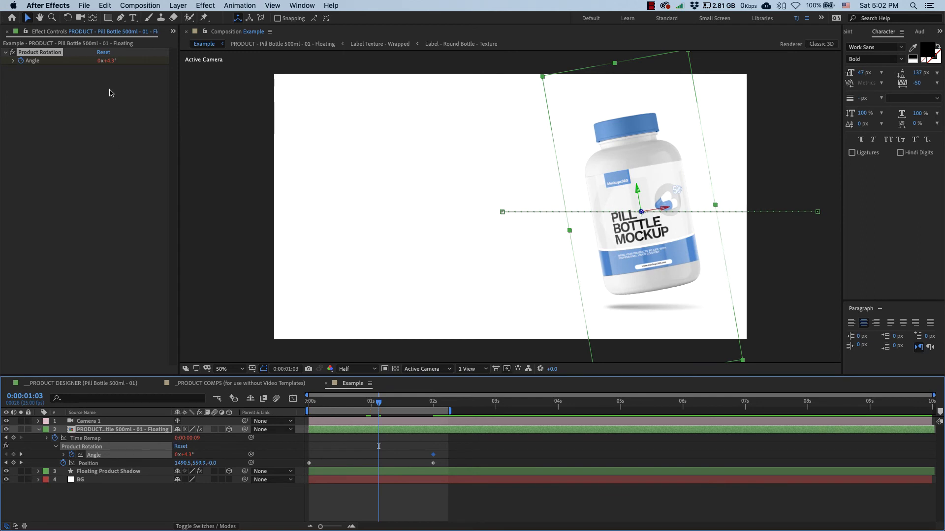
drag(114, 63, 231, 78)
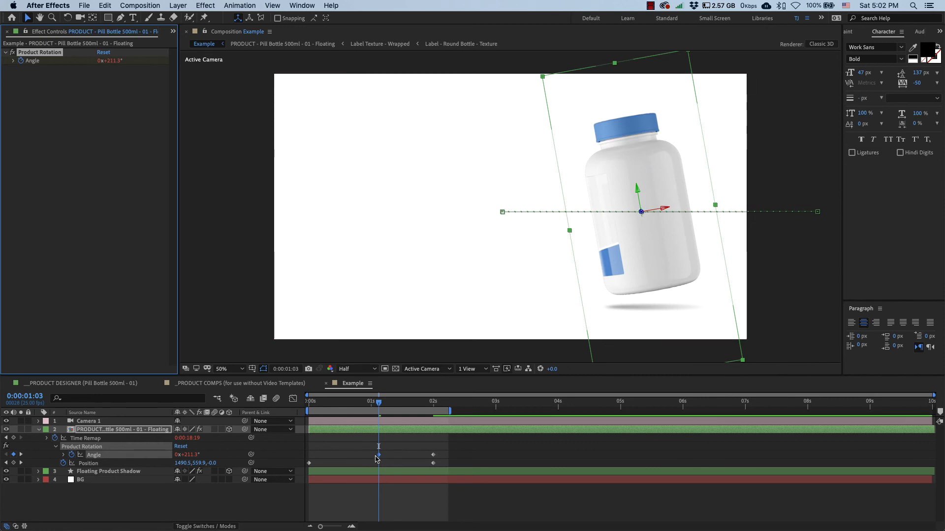
drag(378, 454, 313, 457)
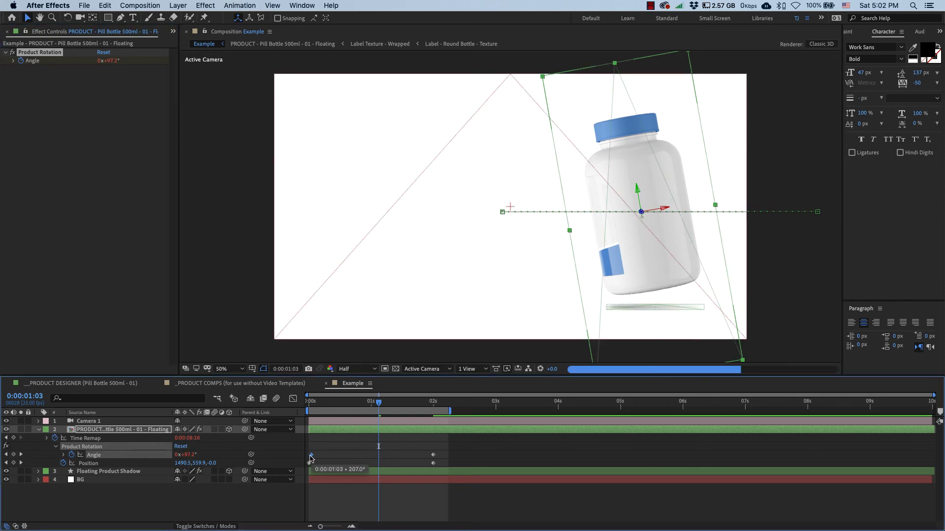
click(374, 451)
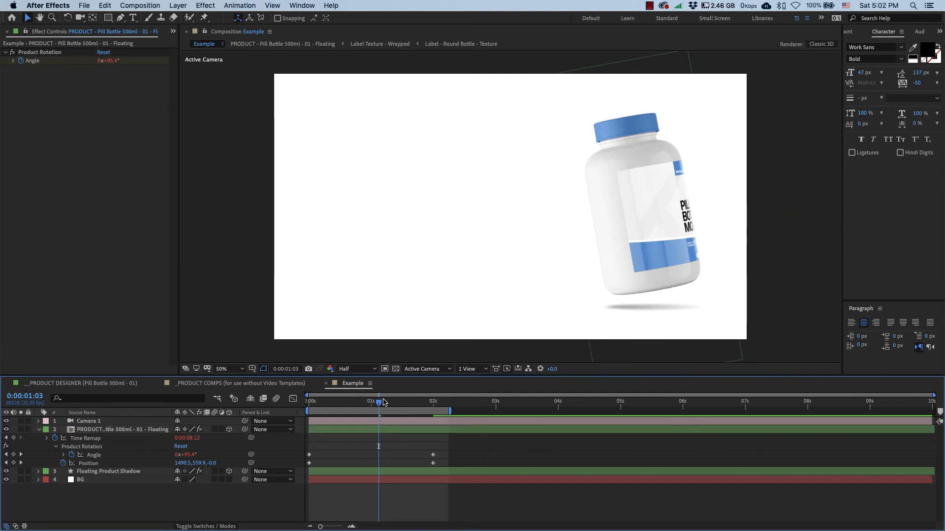
drag(384, 403, 431, 408)
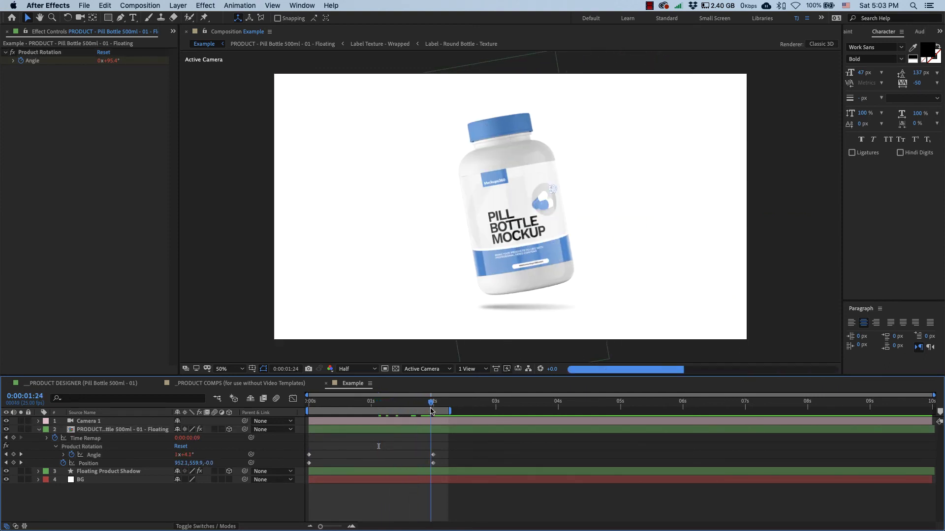
Apply Easy Ease In to the 2s Position and Angle keyframes and steepen the Graph Editor speed curve.
mouse_move(423, 450)
mouse_down()
mouse_move(436, 470)
mouse_move(433, 459)
mouse_up()
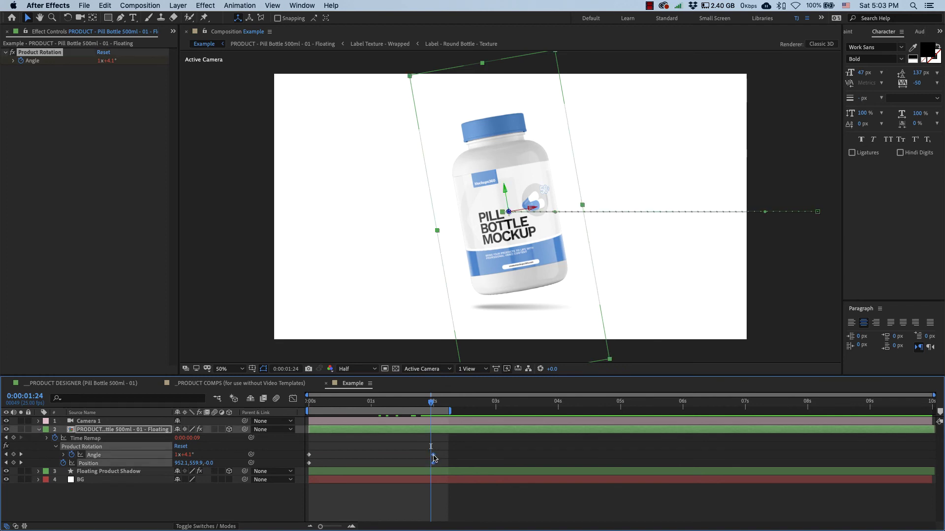
right_click(433, 458)
mouse_move(505, 521)
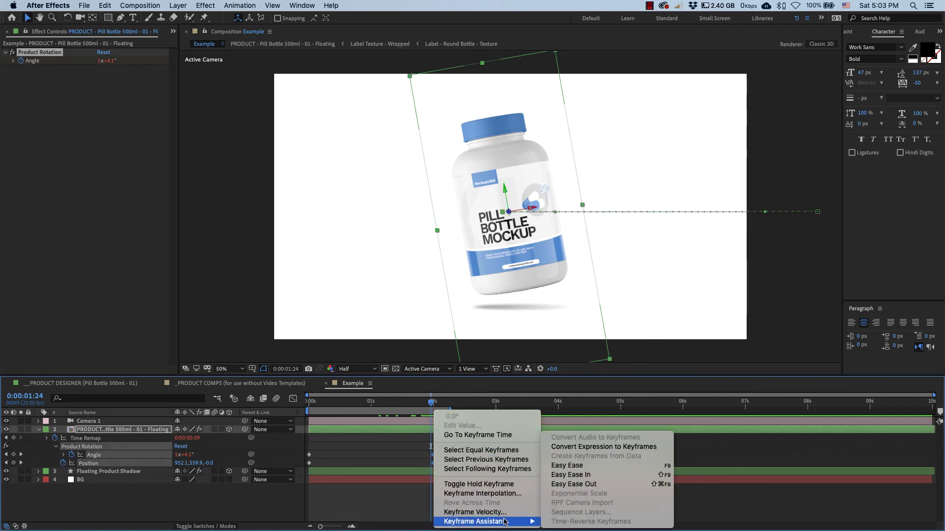
click(577, 476)
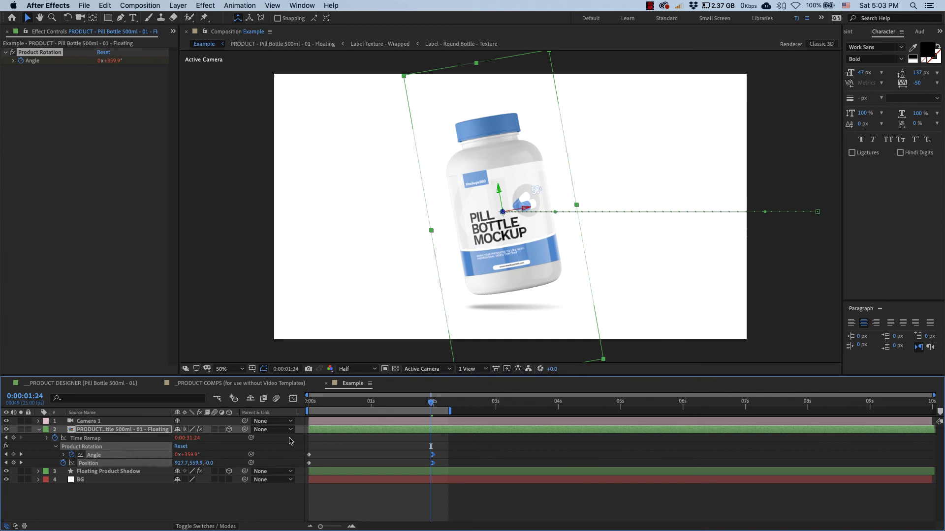
click(292, 399)
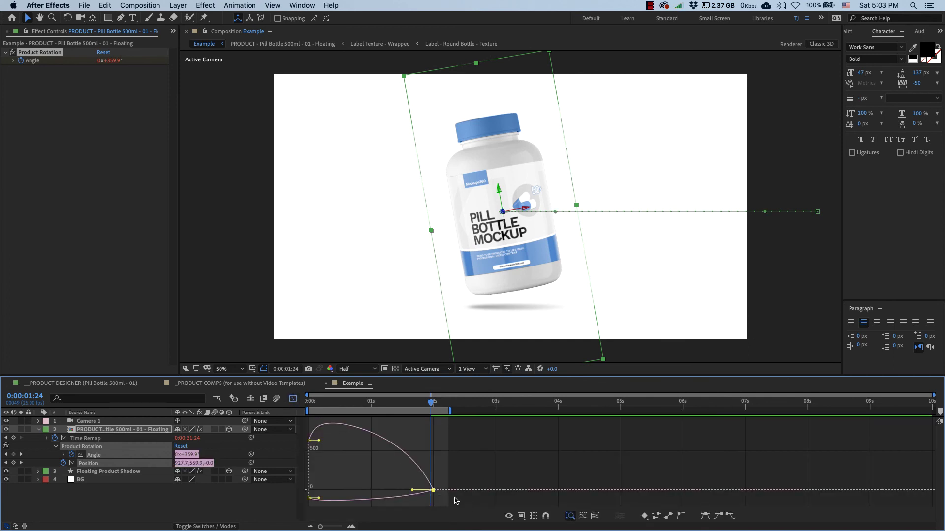
drag(413, 490, 376, 489)
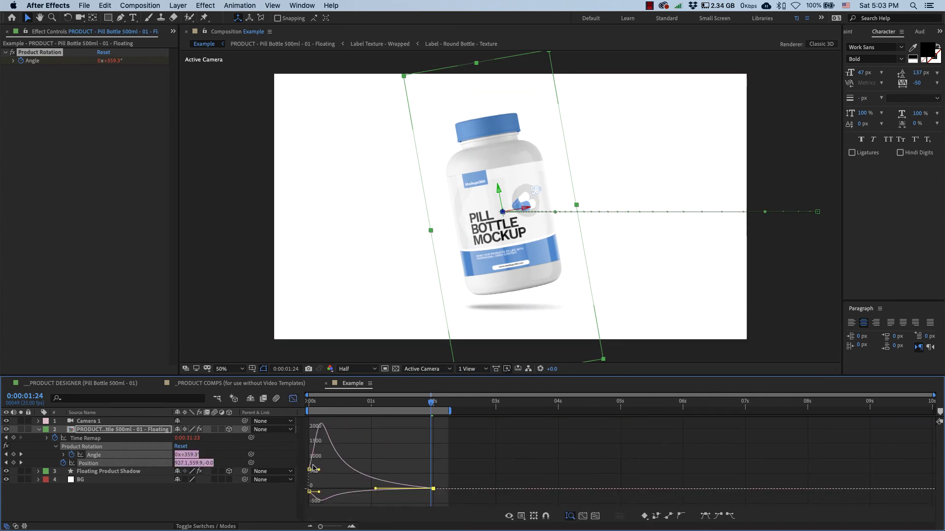
drag(310, 470, 309, 497)
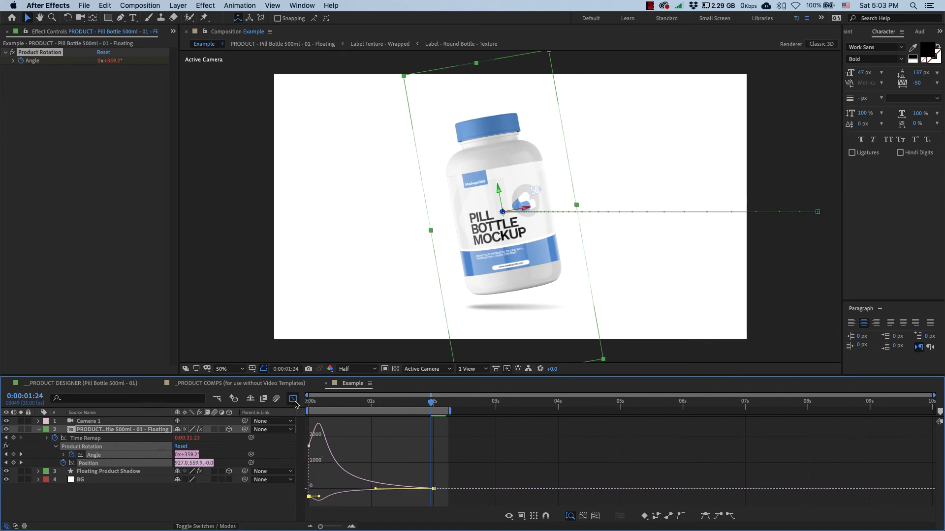
click(293, 399)
click(371, 447)
key(space)
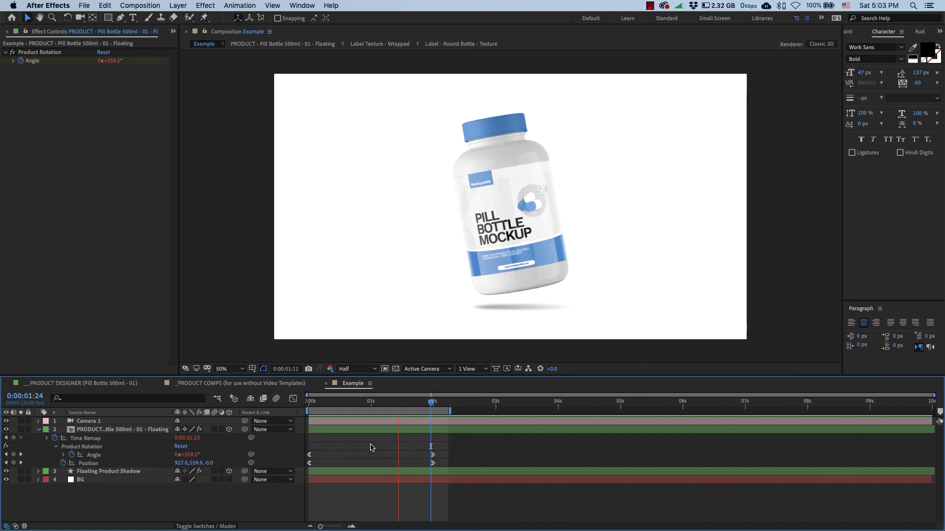
click(368, 402)
drag(368, 404, 336, 413)
click(273, 388)
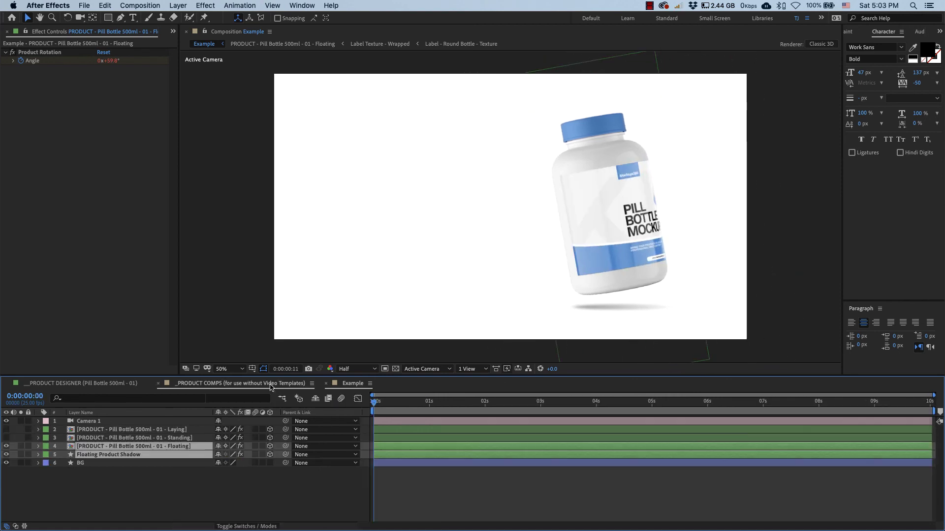
click(353, 384)
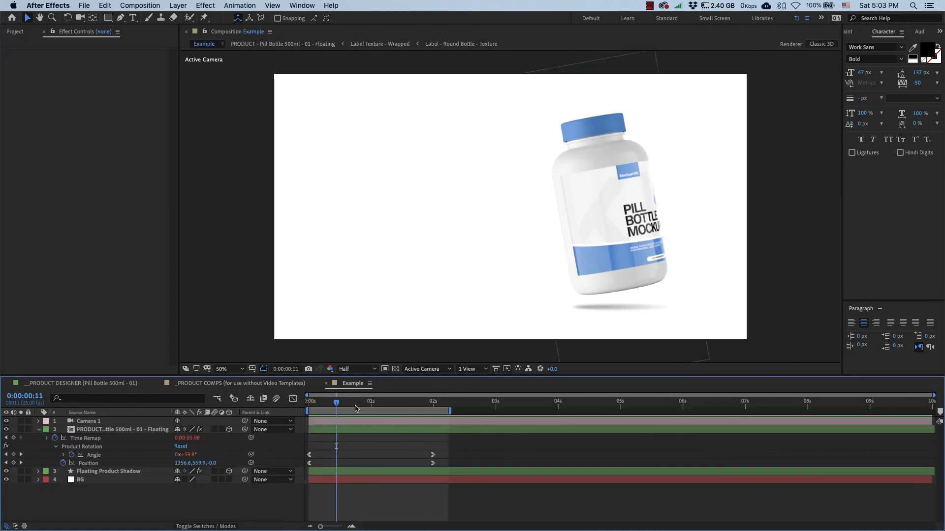
click(180, 430)
click(143, 423)
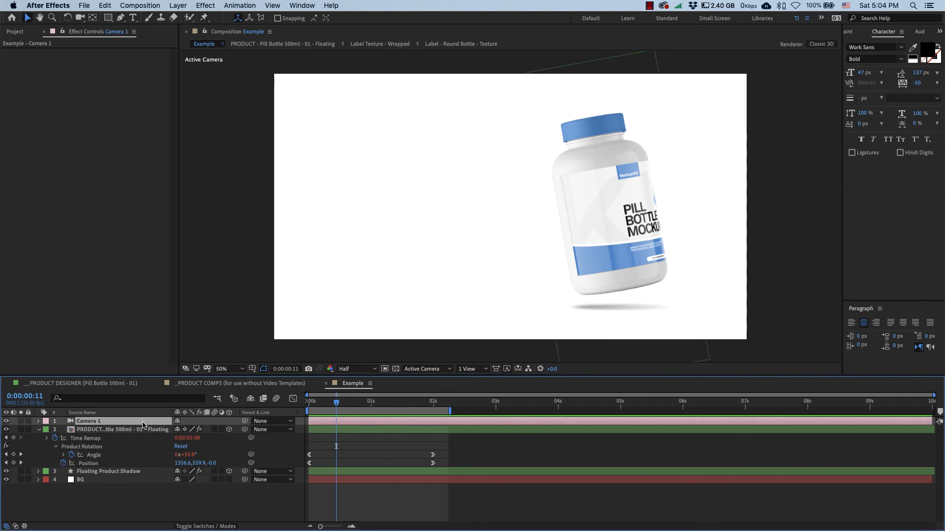